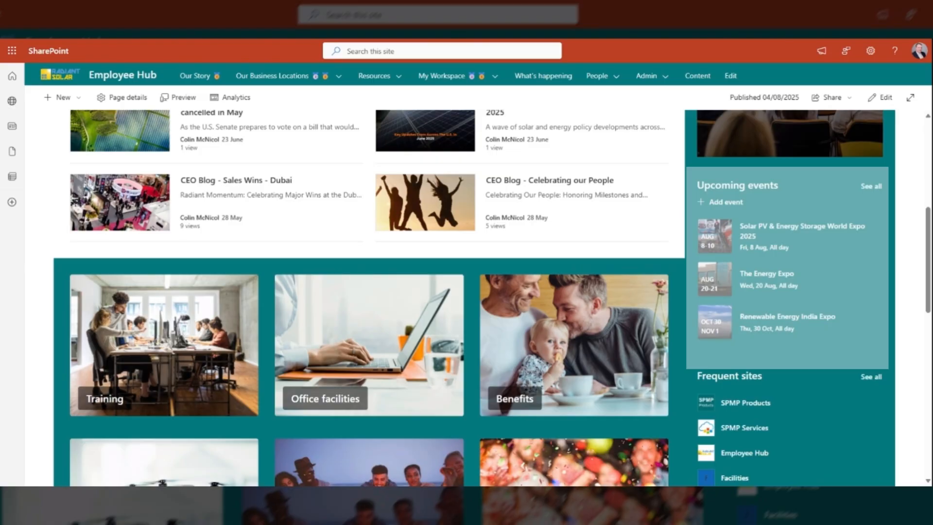
# View the upcoming events on the What's happening page and the category filter choices of the full events list
pyautogui.click(541, 79)
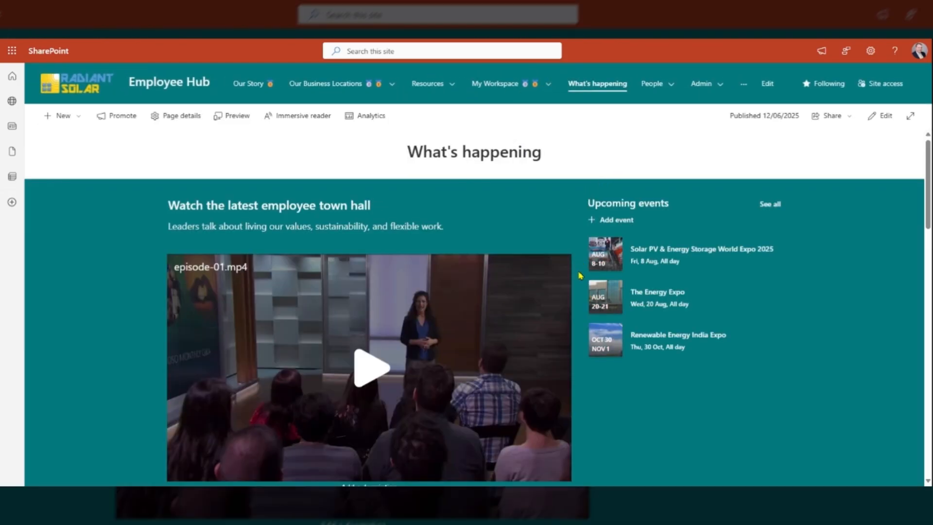
pyautogui.click(675, 249)
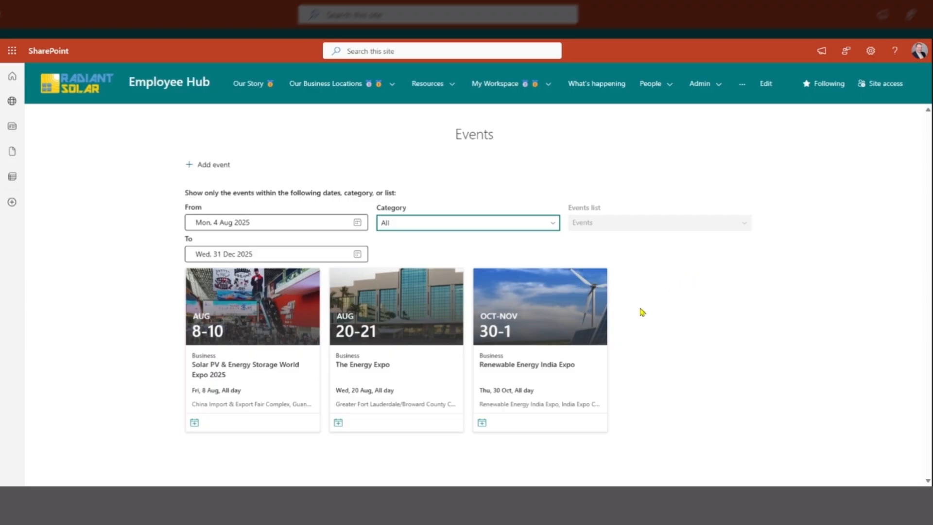
pyautogui.click(555, 225)
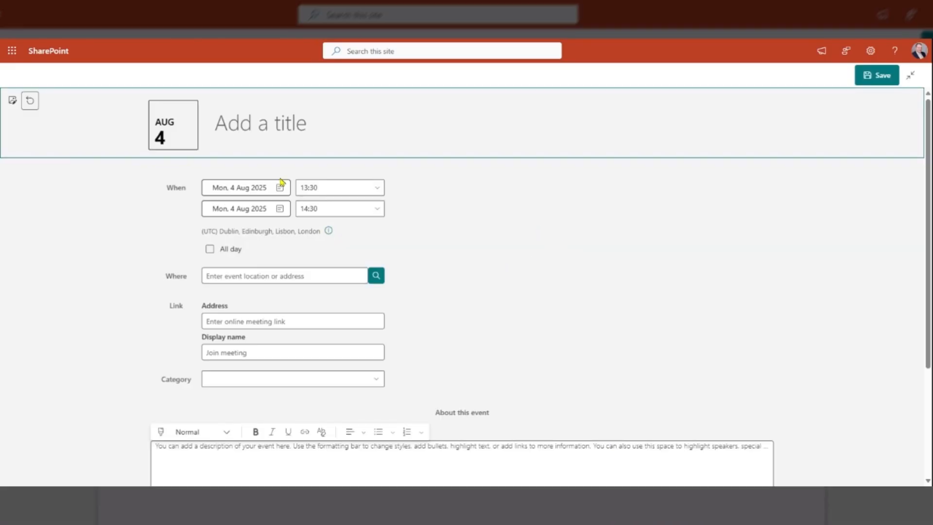
# Set the new event's banner image to banner-event-renewables-1920.jpg from the site library's banners folder
pyautogui.click(13, 103)
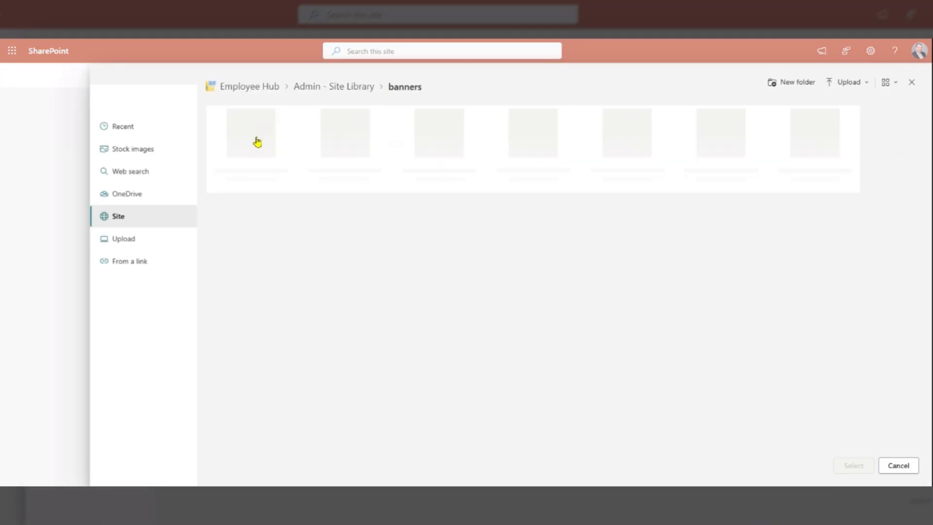
pyautogui.scroll(-5, 355, 265)
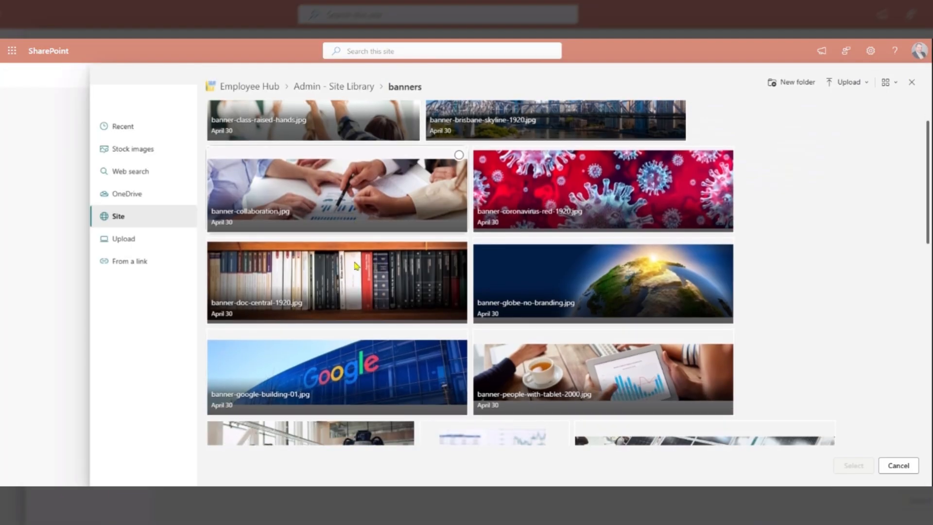
pyautogui.scroll(-4, 365, 276)
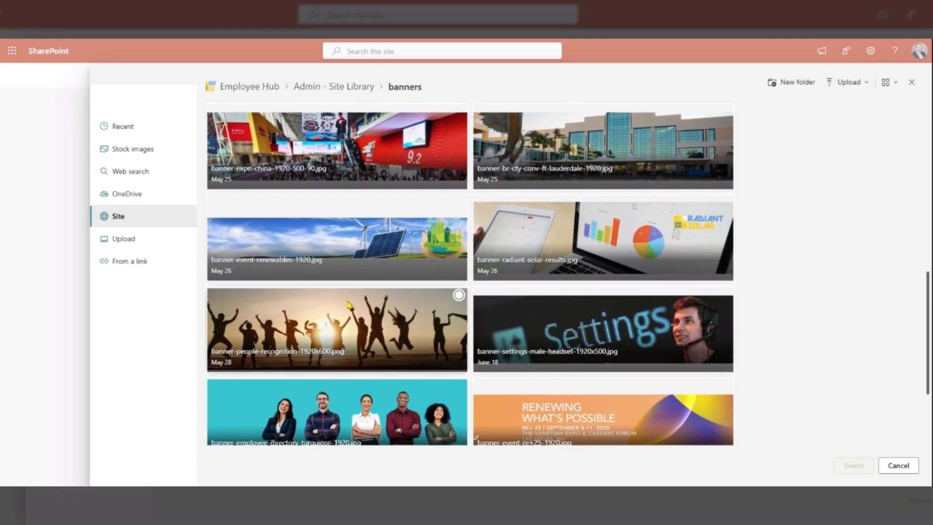
pyautogui.click(330, 255)
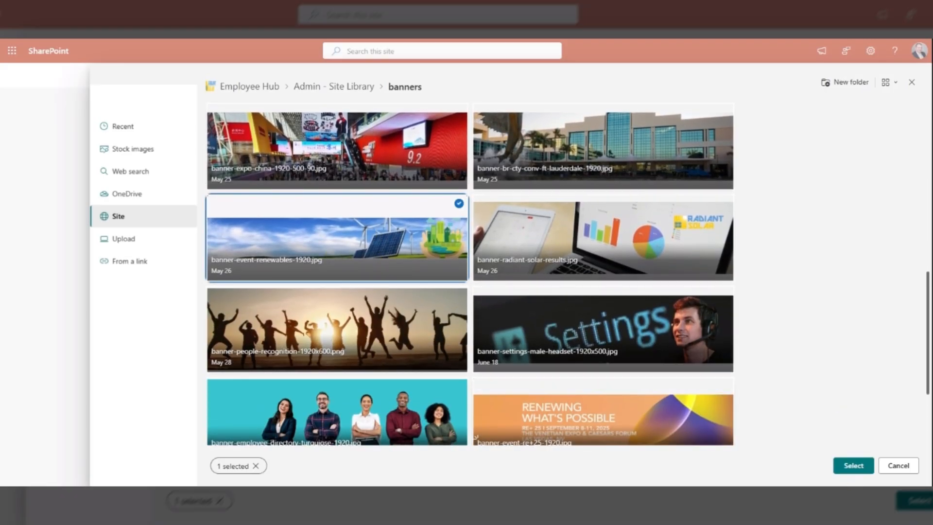
pyautogui.click(853, 465)
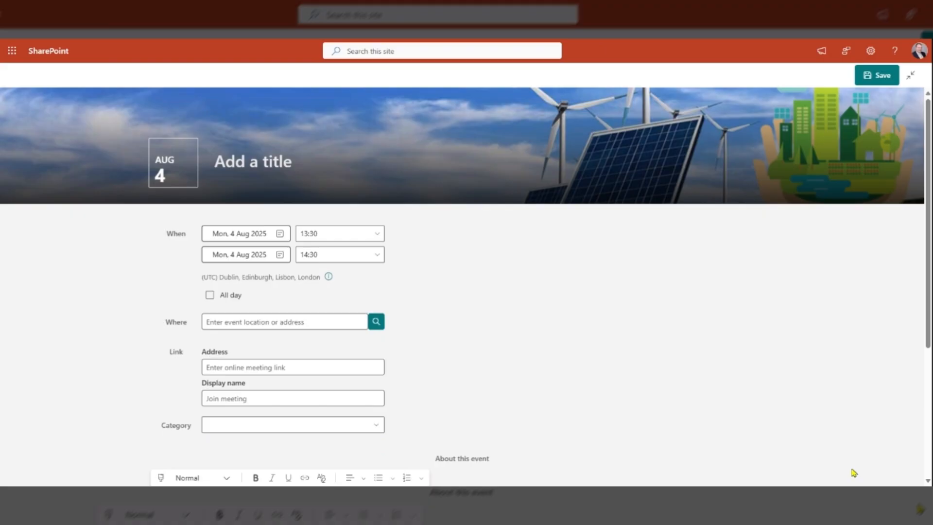
# Title the new event "RE+ Las Vegas"
pyautogui.click(216, 164)
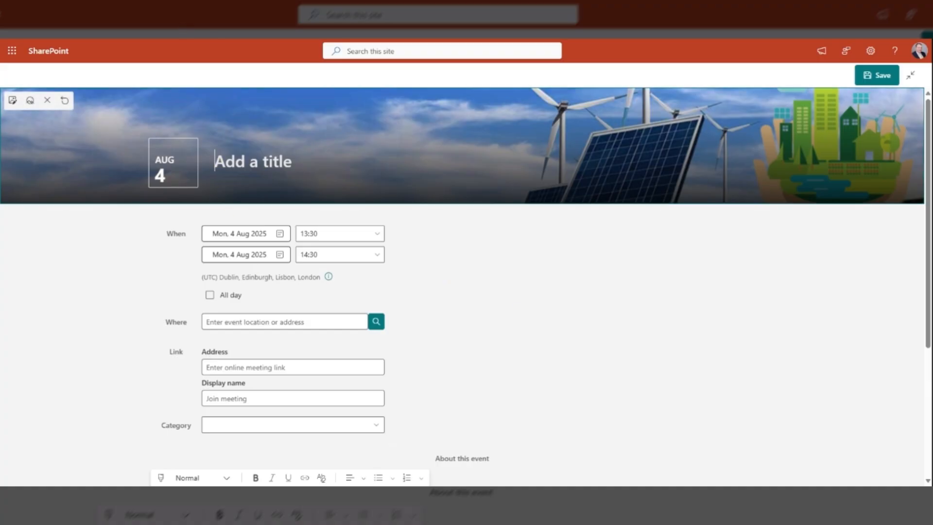
pyautogui.write('RE+ ')
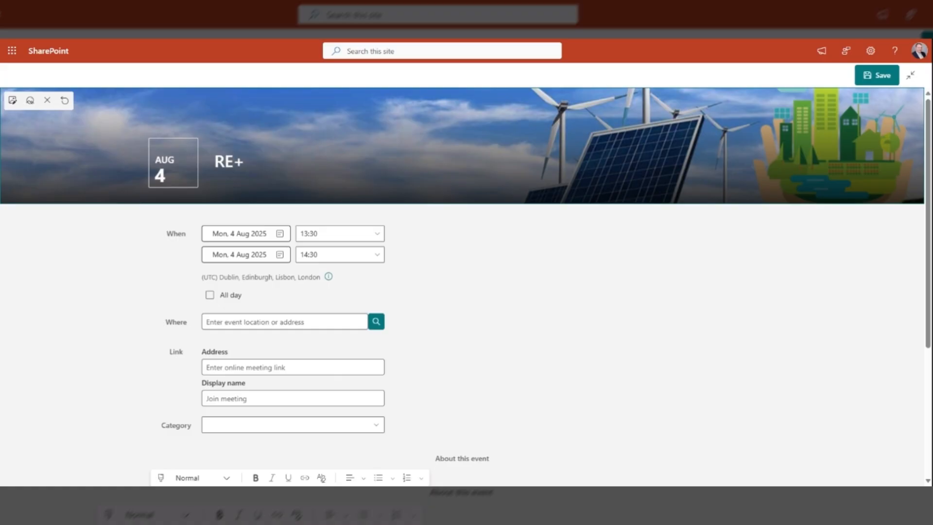
pyautogui.write('Las Vegas')
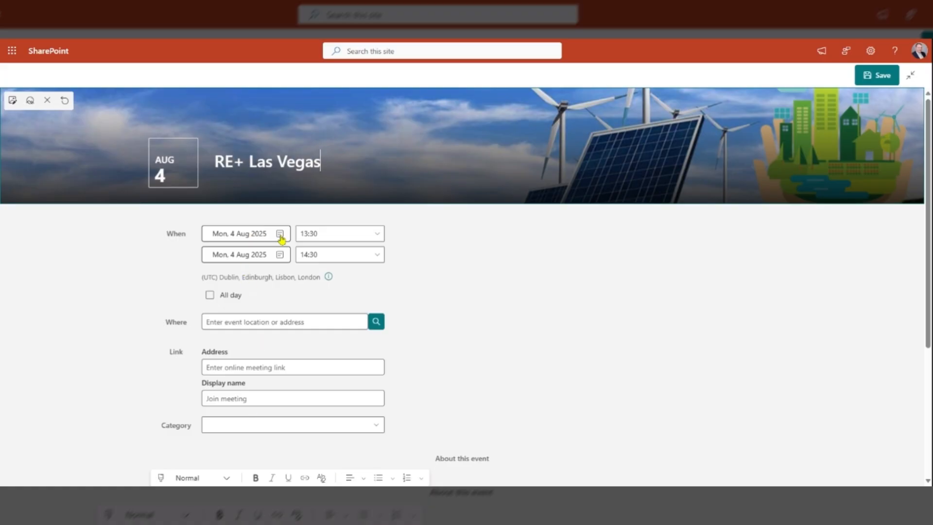
# Schedule the event as all day from Mon, 8 Sep 2025 to Thu, 11 Sep 2025
pyautogui.click(280, 235)
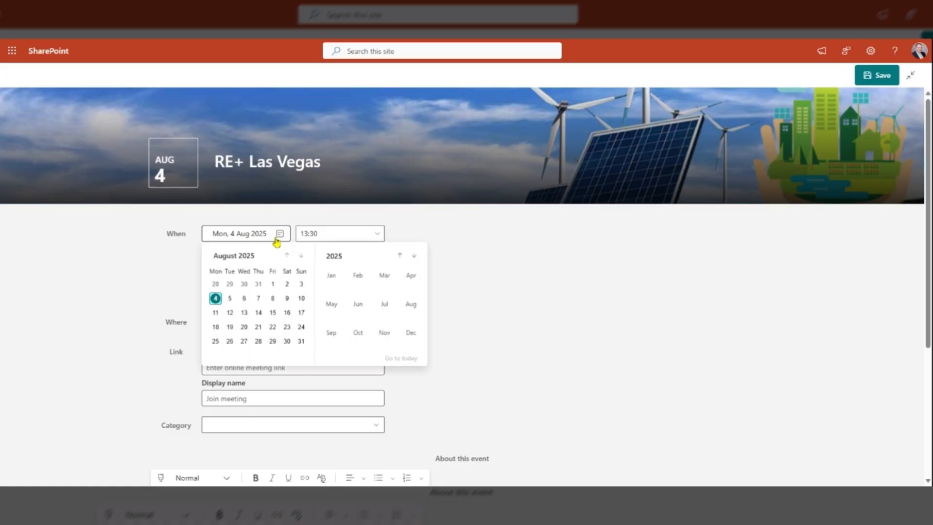
pyautogui.click(332, 332)
pyautogui.click(216, 298)
pyautogui.click(279, 255)
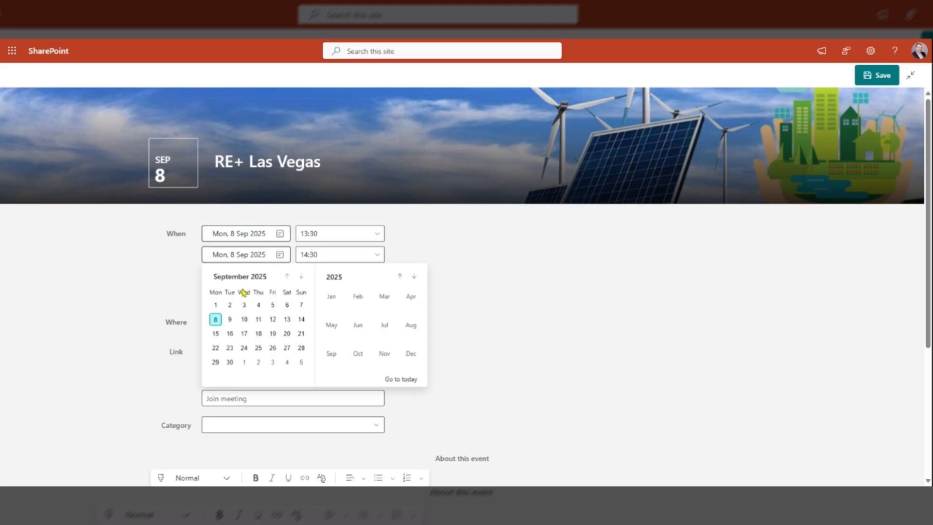
pyautogui.click(258, 321)
pyautogui.click(209, 295)
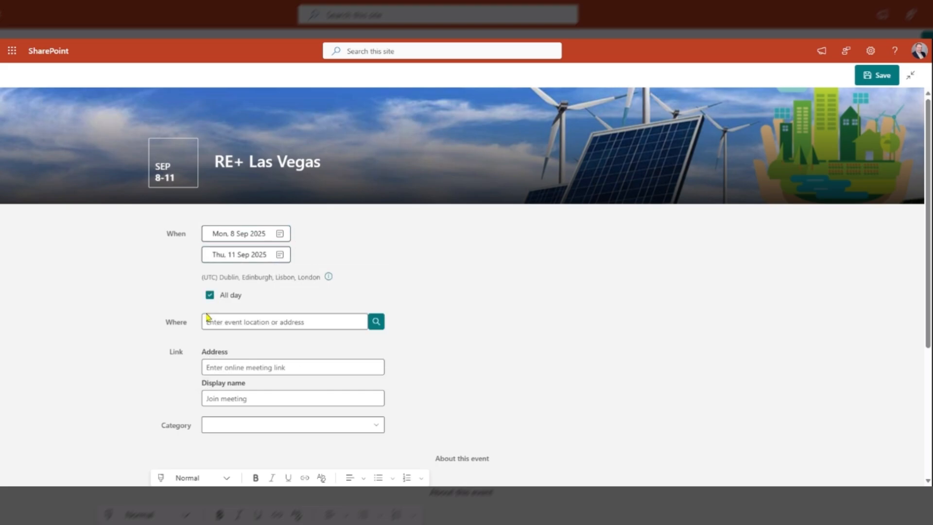
# Set the event's location to The Venetian Expo in Las Vegas from the suggested places
pyautogui.click(207, 318)
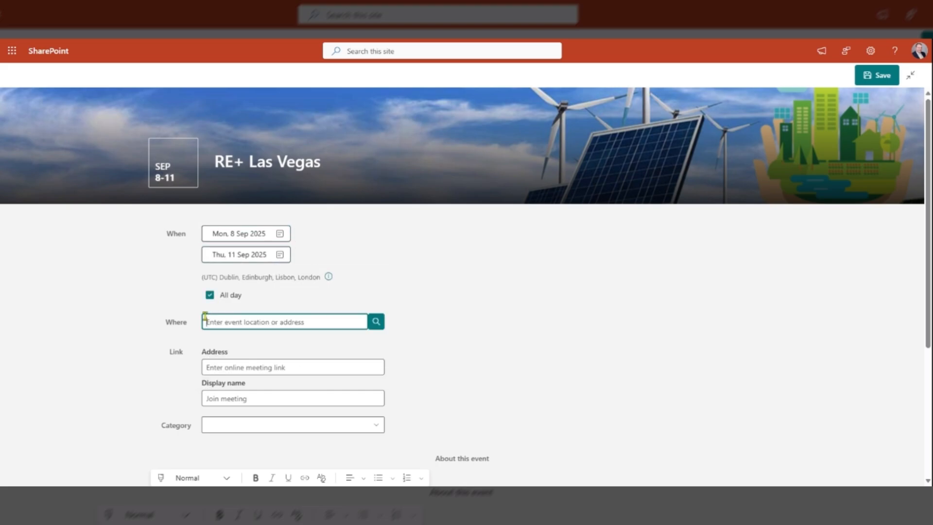
pyautogui.write('The ve')
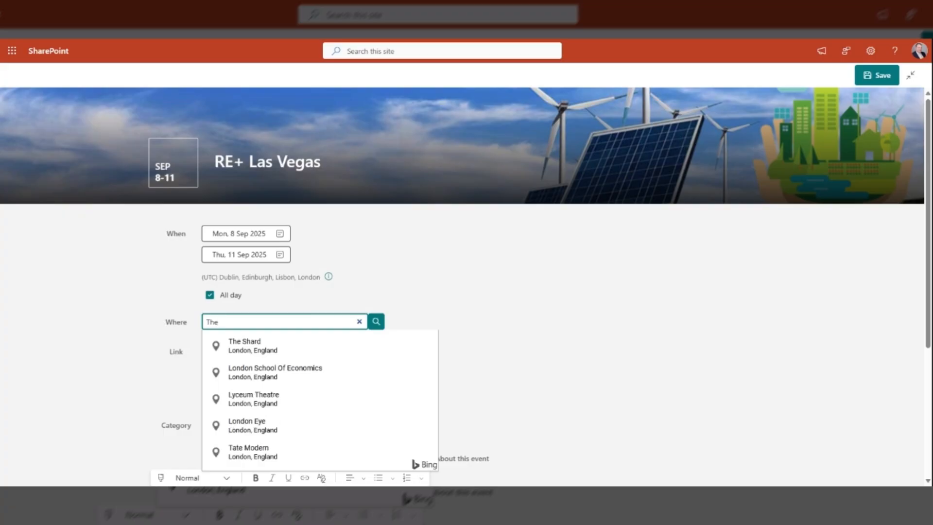
pyautogui.write('netian Ex')
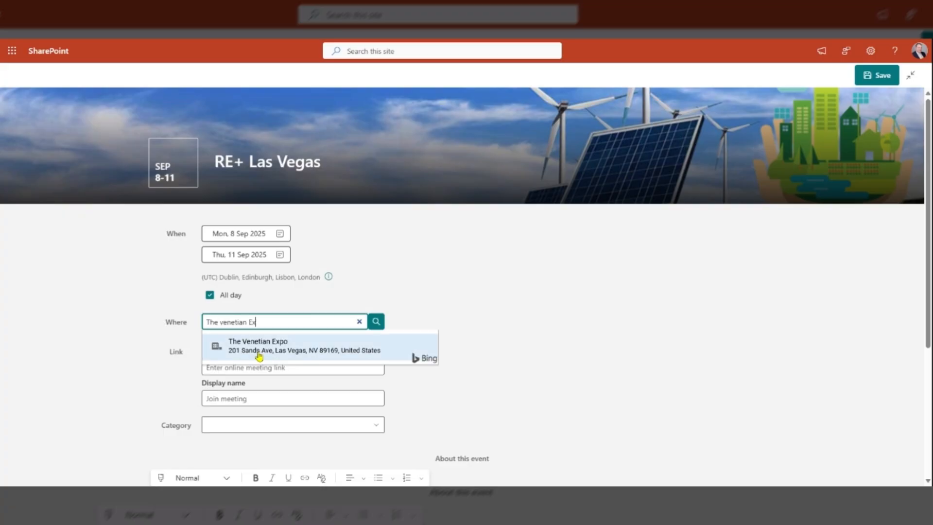
pyautogui.click(258, 356)
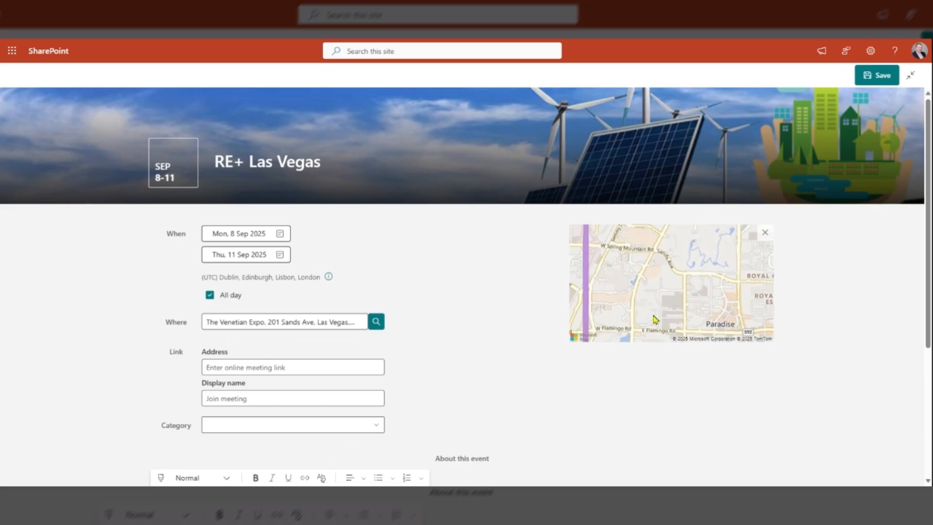
pyautogui.write('https:')
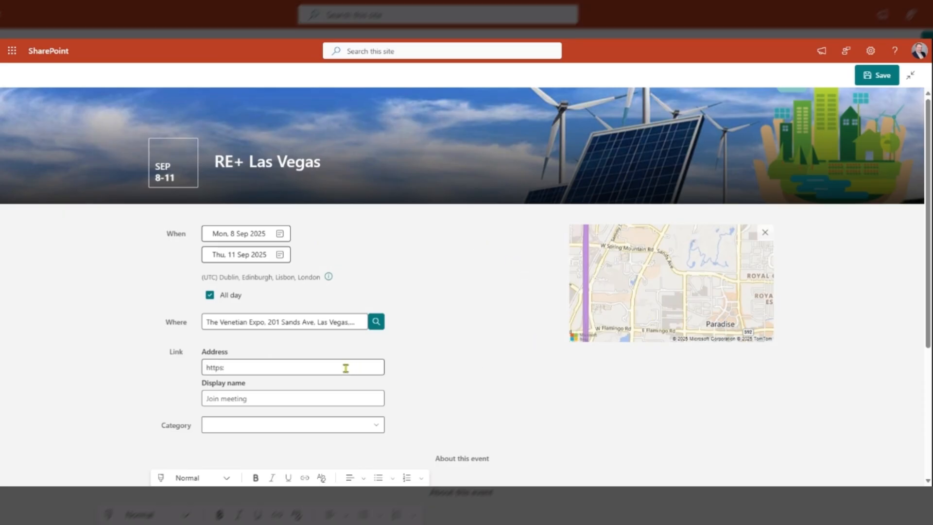
pyautogui.click(221, 368)
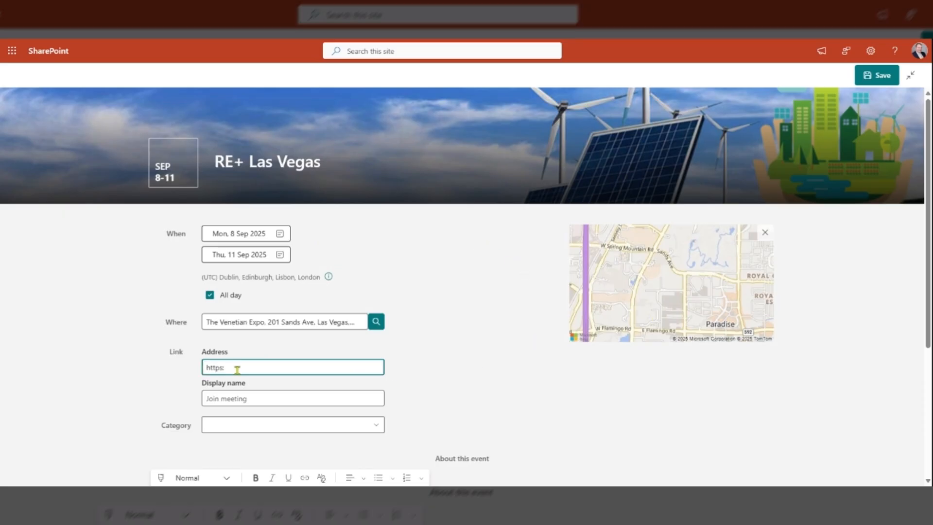
pyautogui.moveTo(229, 367); pyautogui.dragTo(195, 367)
pyautogui.write('https://www.re-plus.com/about/')
pyautogui.click(208, 397)
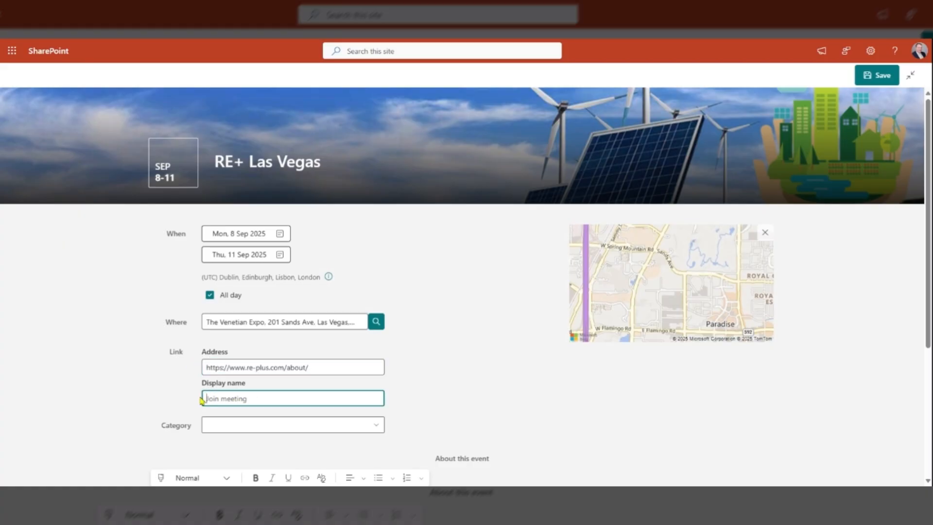
pyautogui.write('Event Website')
pyautogui.click(194, 387)
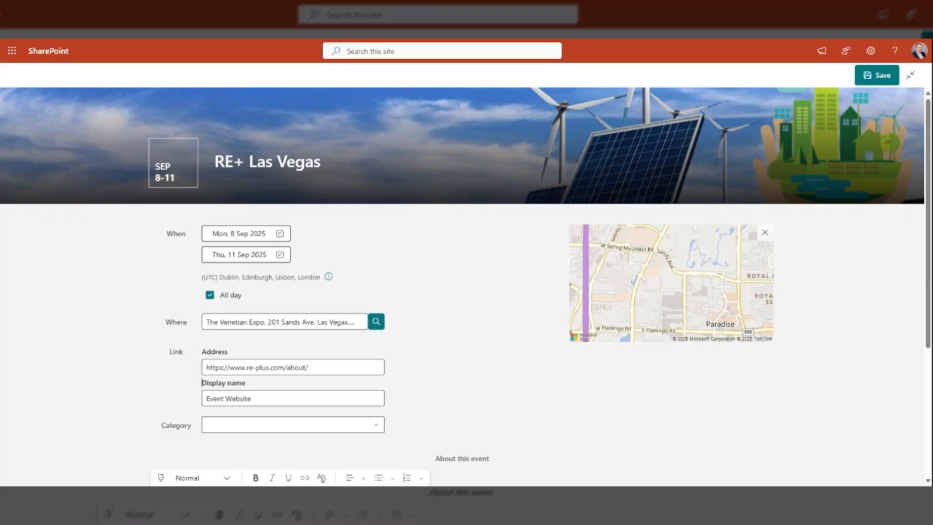
# Set the event's category to Trade Show/Expos and save the event
pyautogui.click(376, 429)
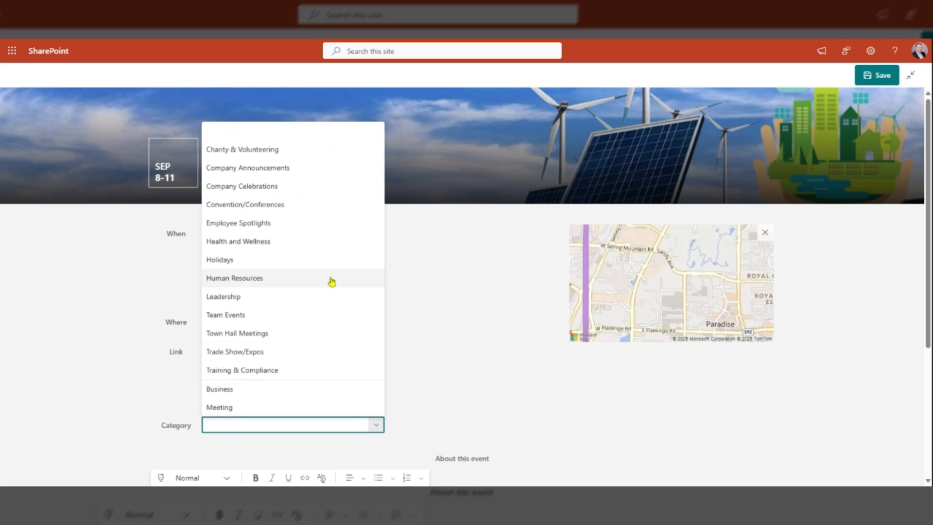
pyautogui.click(254, 354)
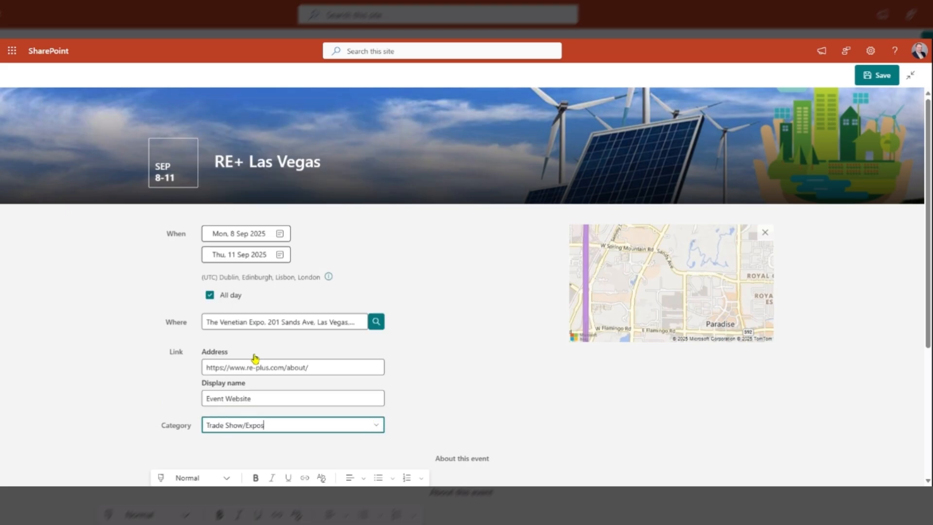
pyautogui.scroll(-4, 522, 384)
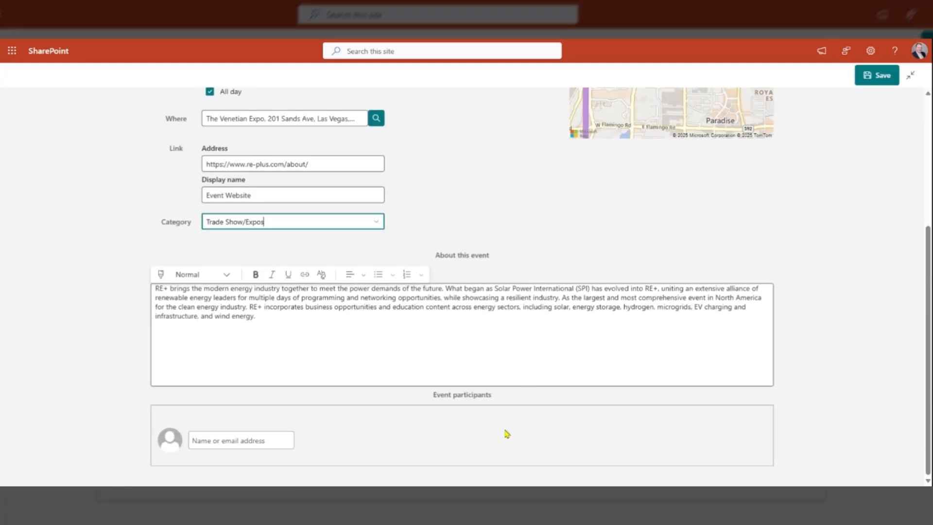
pyautogui.click(884, 78)
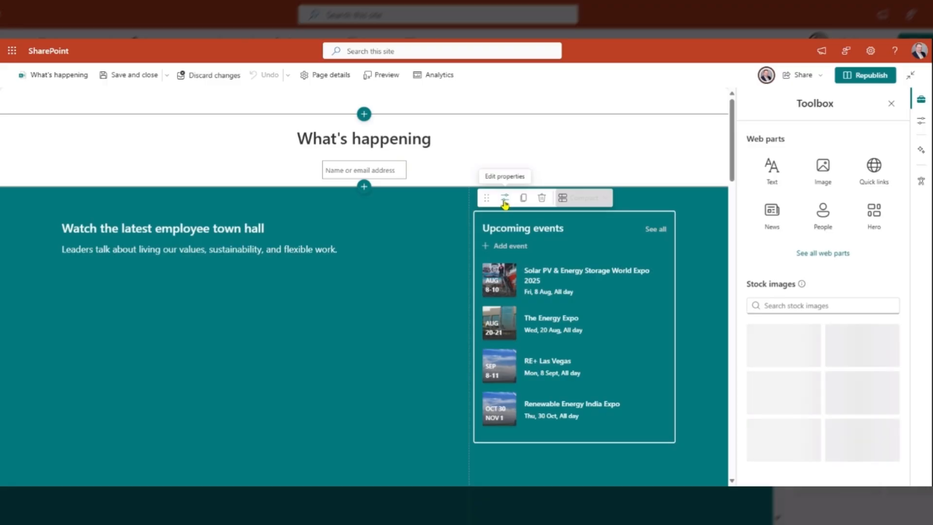
# Examine the Upcoming events web part's properties, including source, category, date range, audience targeting, title and layout options
pyautogui.click(505, 199)
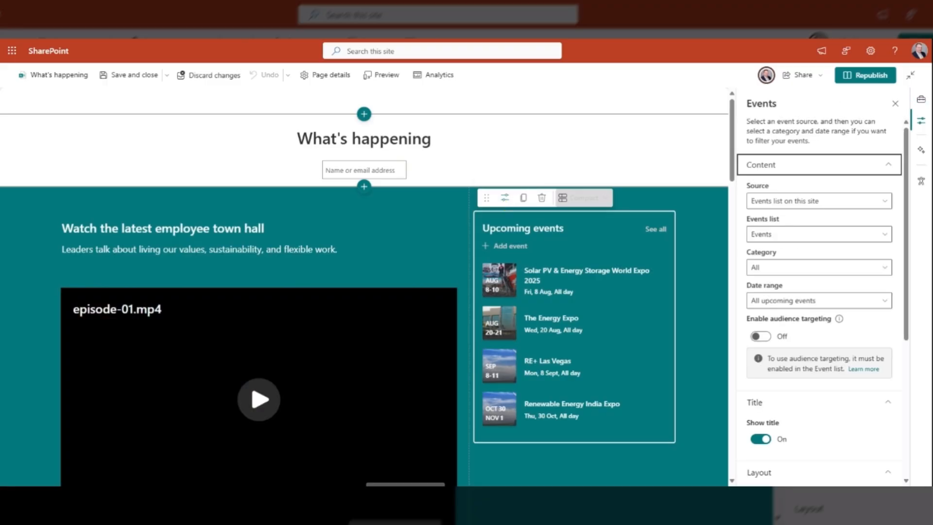
pyautogui.click(884, 202)
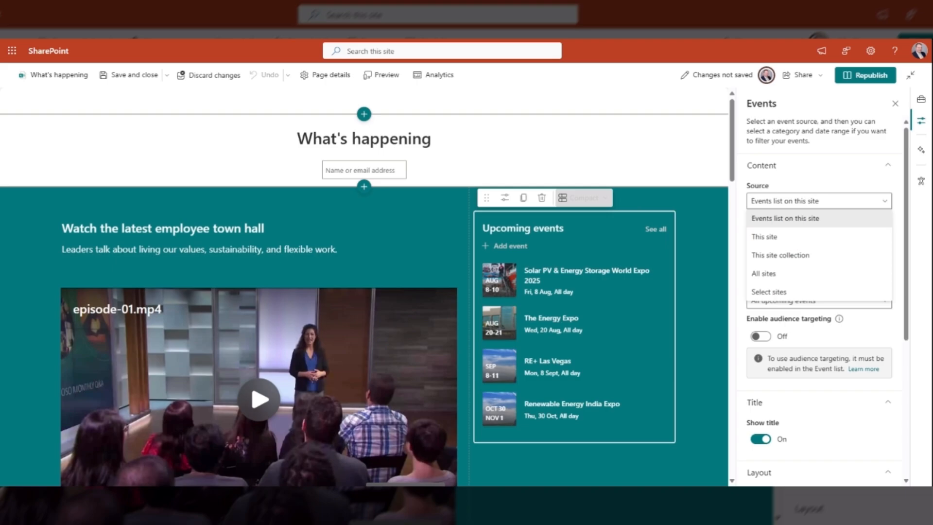
pyautogui.click(887, 203)
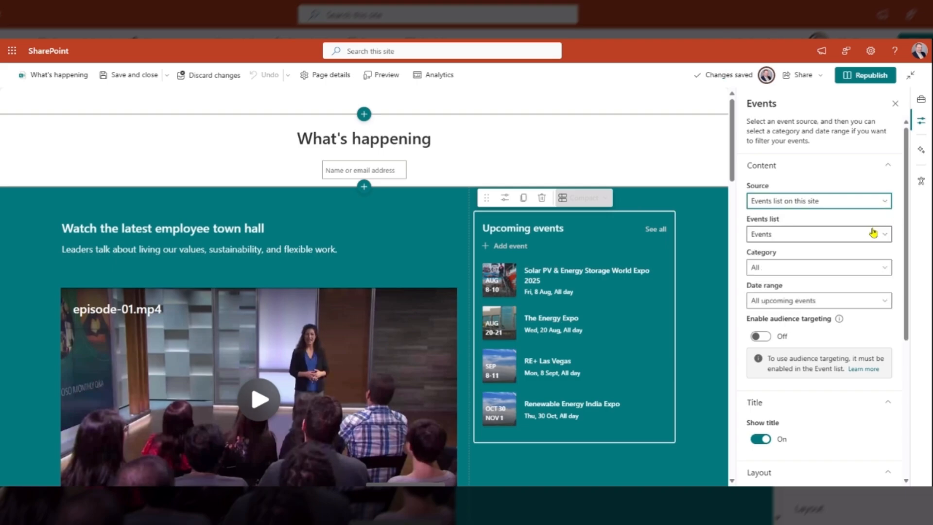
pyautogui.click(884, 267)
pyautogui.scroll(-2, 871, 298)
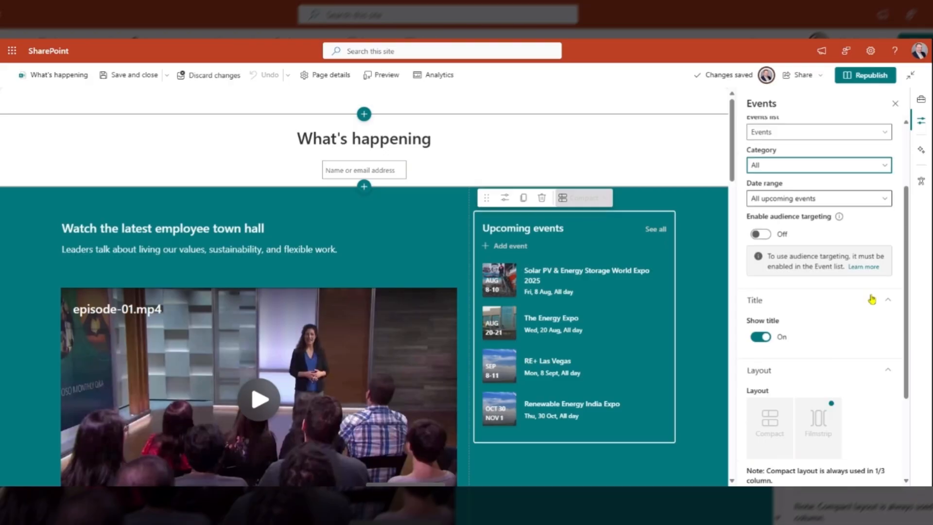
pyautogui.scroll(2, 890, 235)
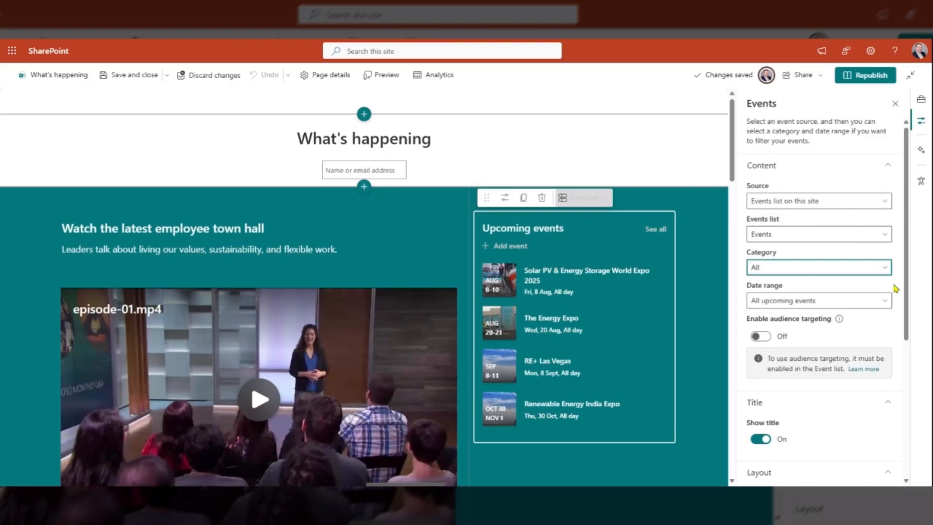
pyautogui.click(884, 302)
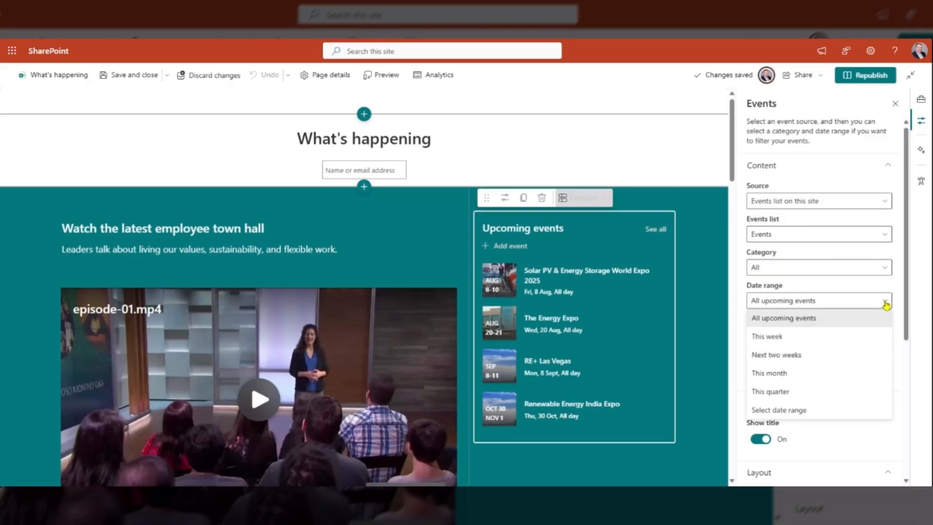
pyautogui.click(885, 302)
pyautogui.moveTo(840, 320)
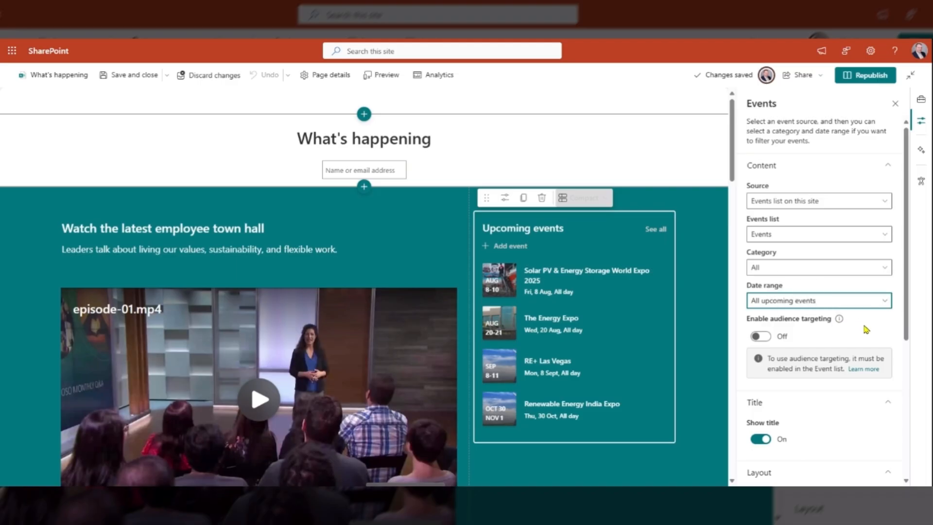
pyautogui.scroll(-5, 865, 330)
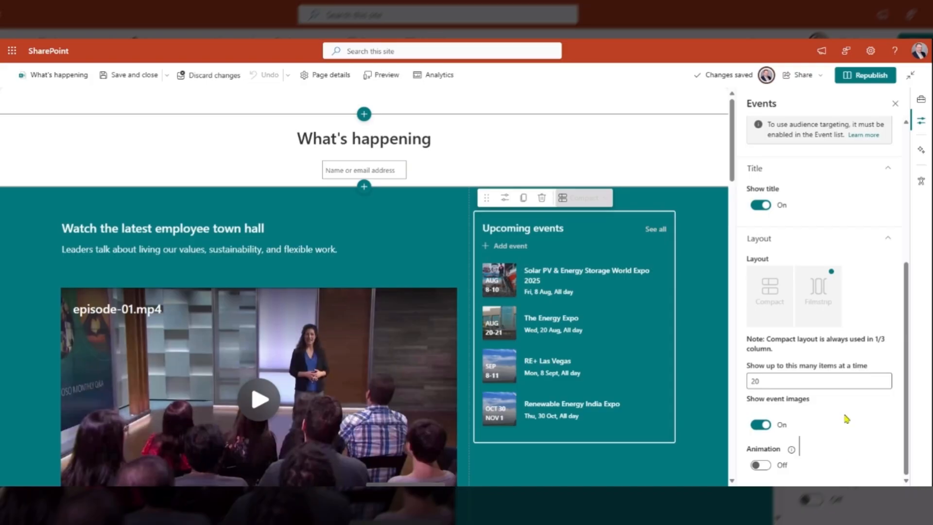
pyautogui.scroll(5, 888, 421)
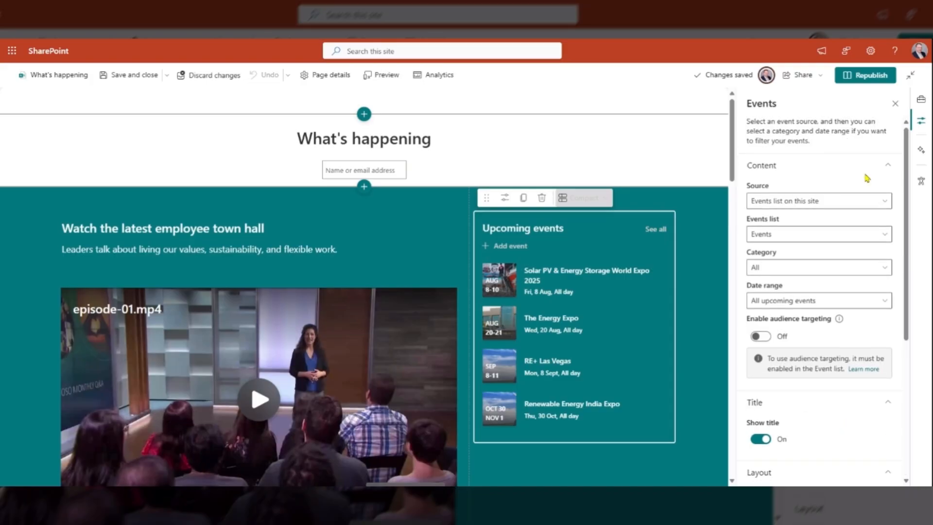